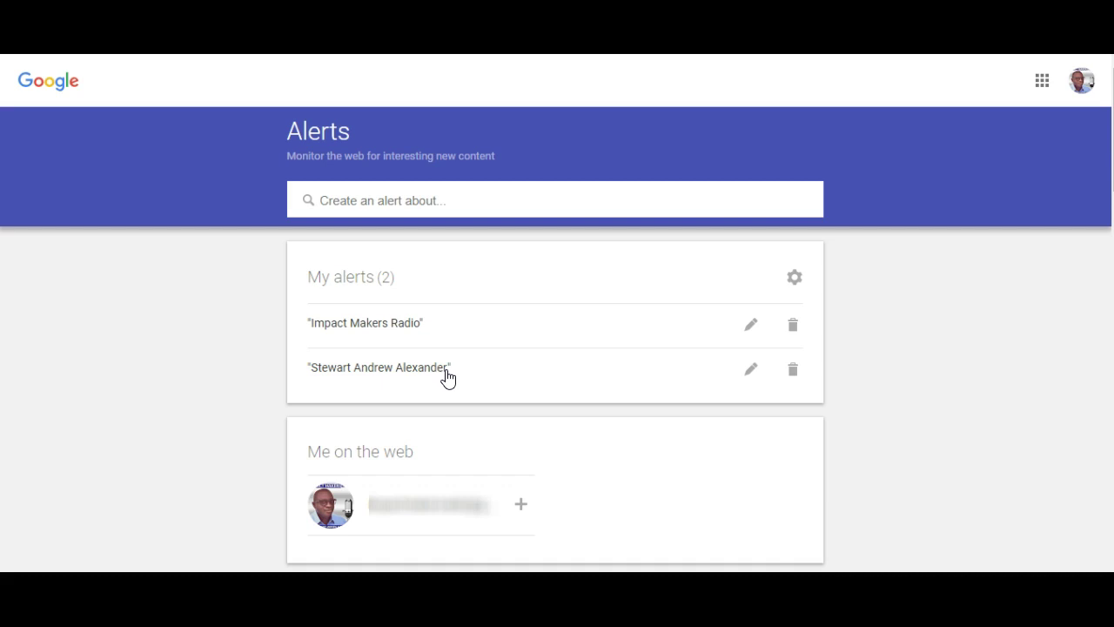
Enter the quoted phrase "as an example" as the search term for a new alert.
click(394, 201)
text(")
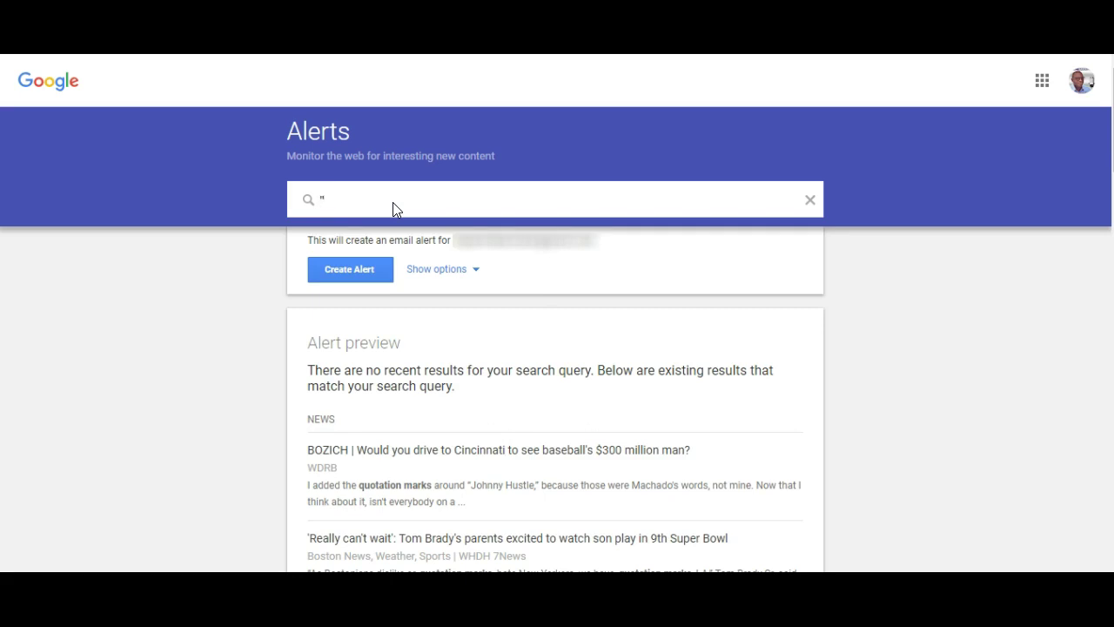
text(an)
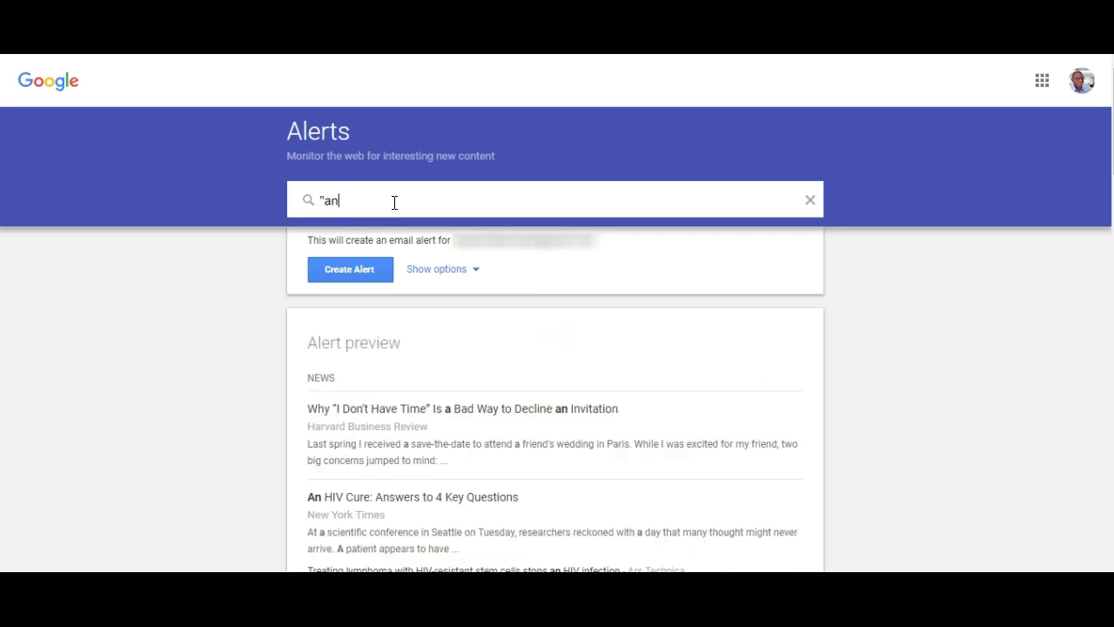
key(BackSpace)
text(s an )
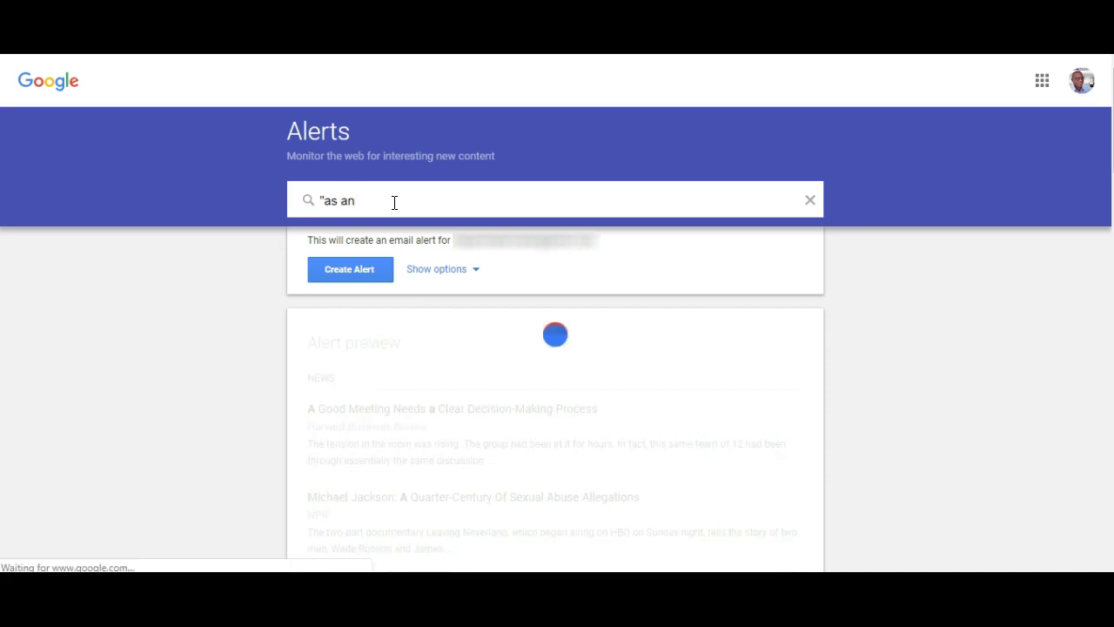
text(exa)
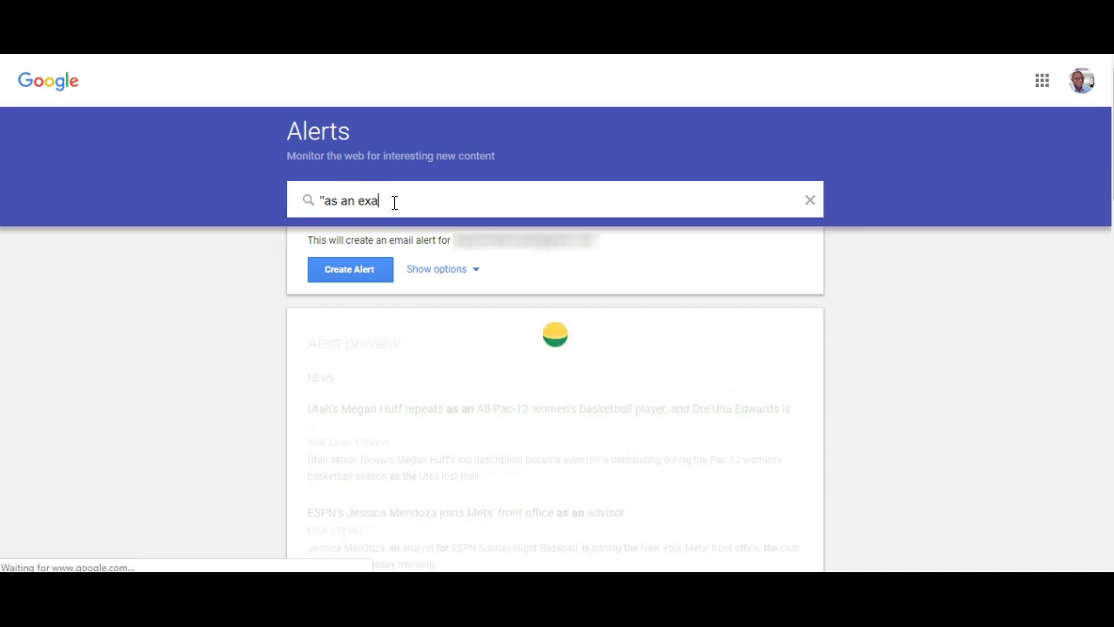
text(mple")
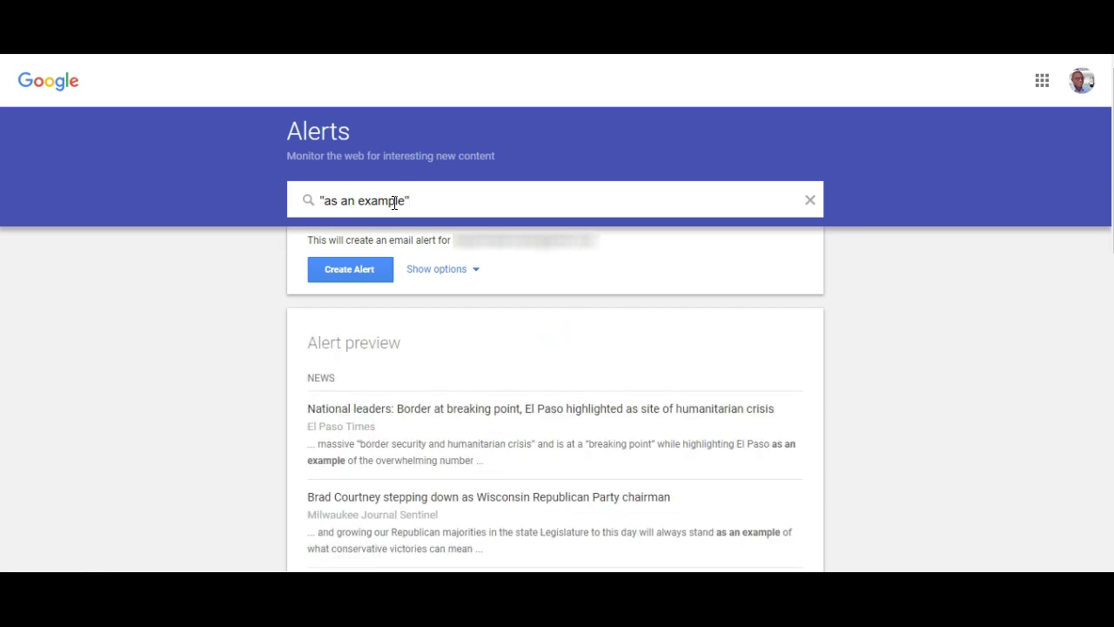
click(397, 202)
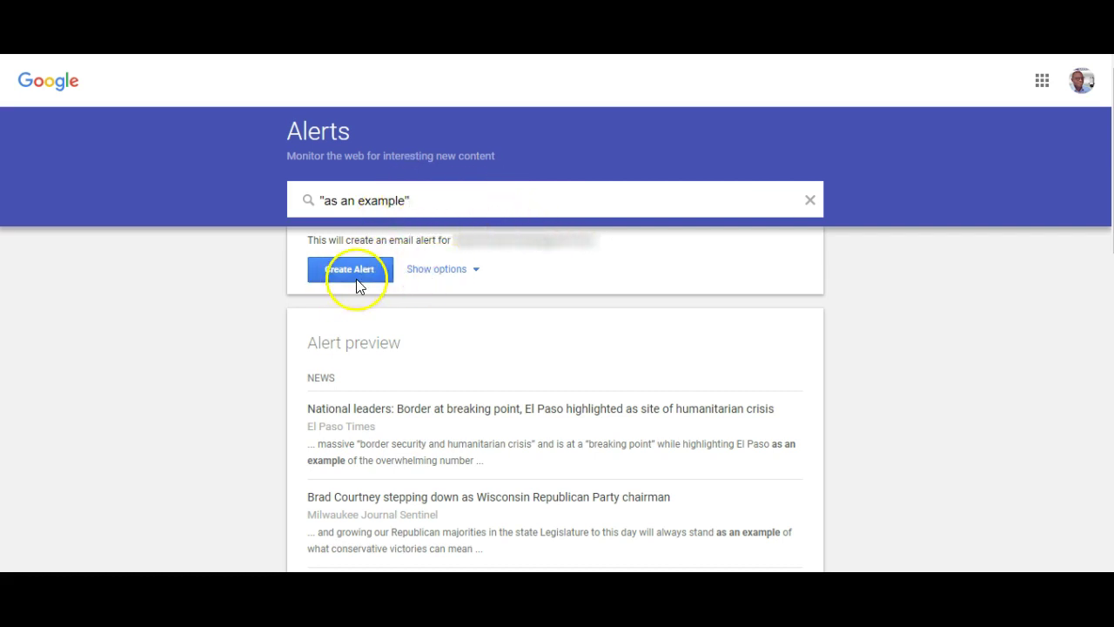
Show the alert's options and set how often it is sent to As-it-happens.
click(469, 271)
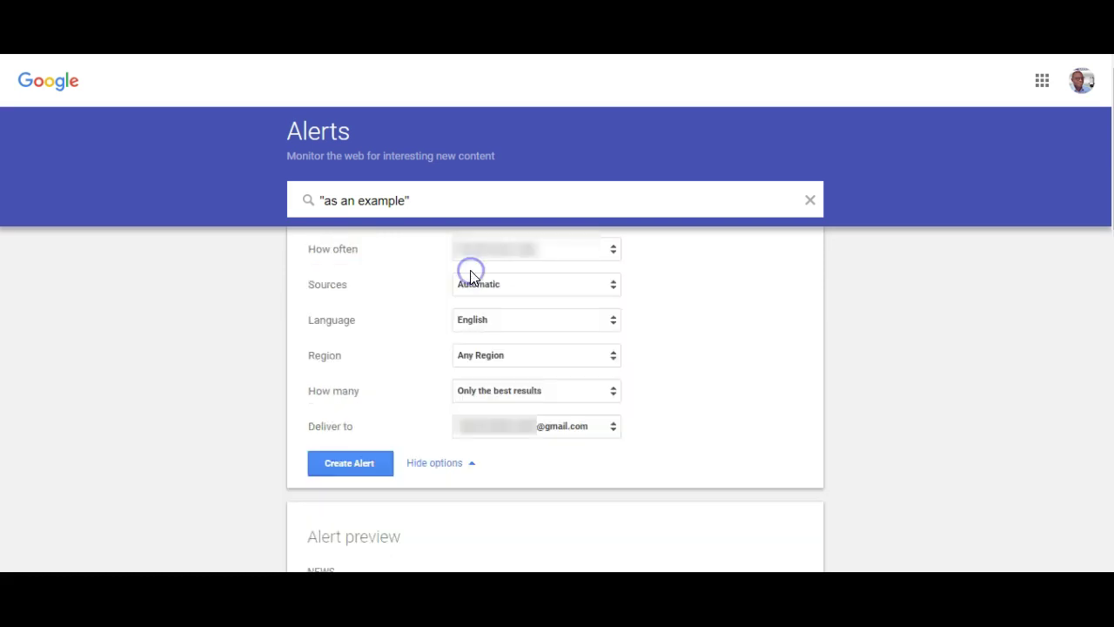
click(614, 254)
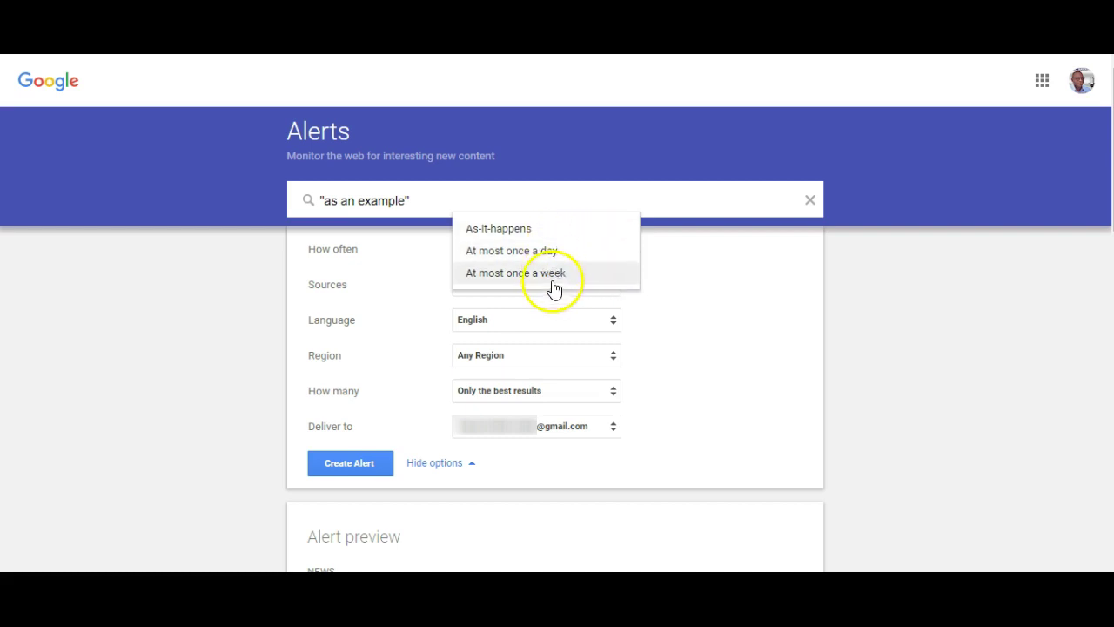
click(522, 230)
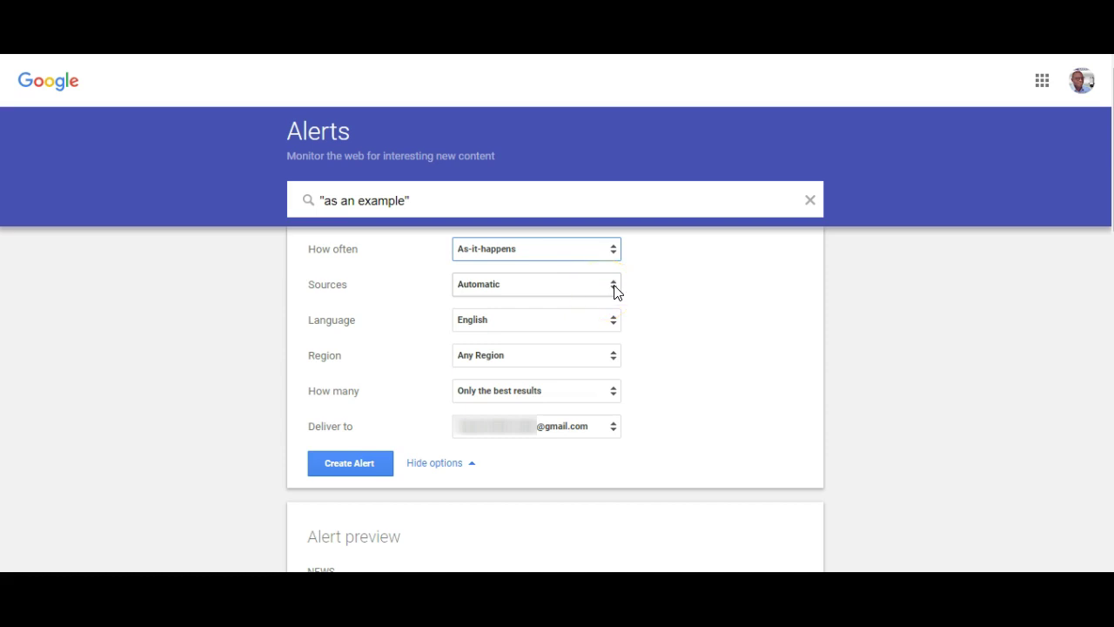
Try News and Blogs as the alert's sources, and restore the Automatic setting.
click(613, 285)
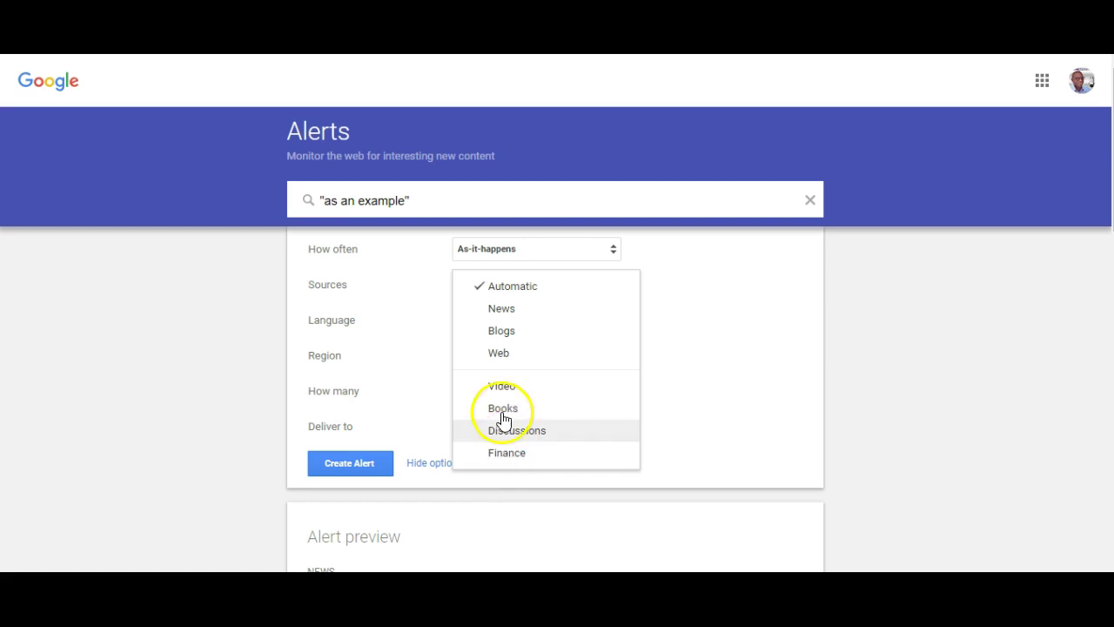
click(484, 313)
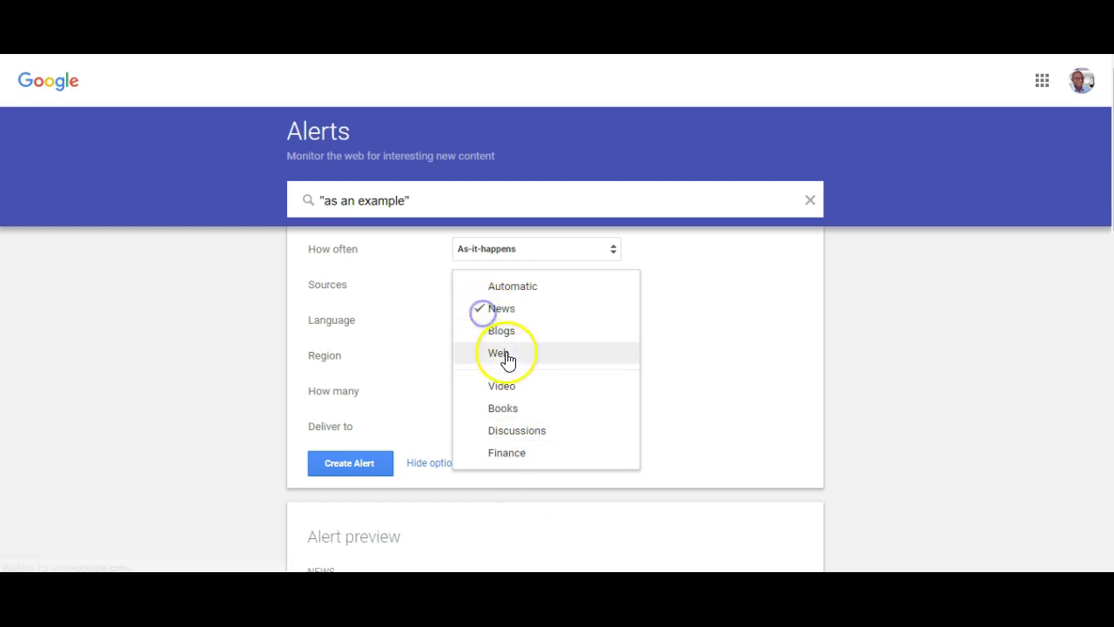
click(481, 331)
click(481, 287)
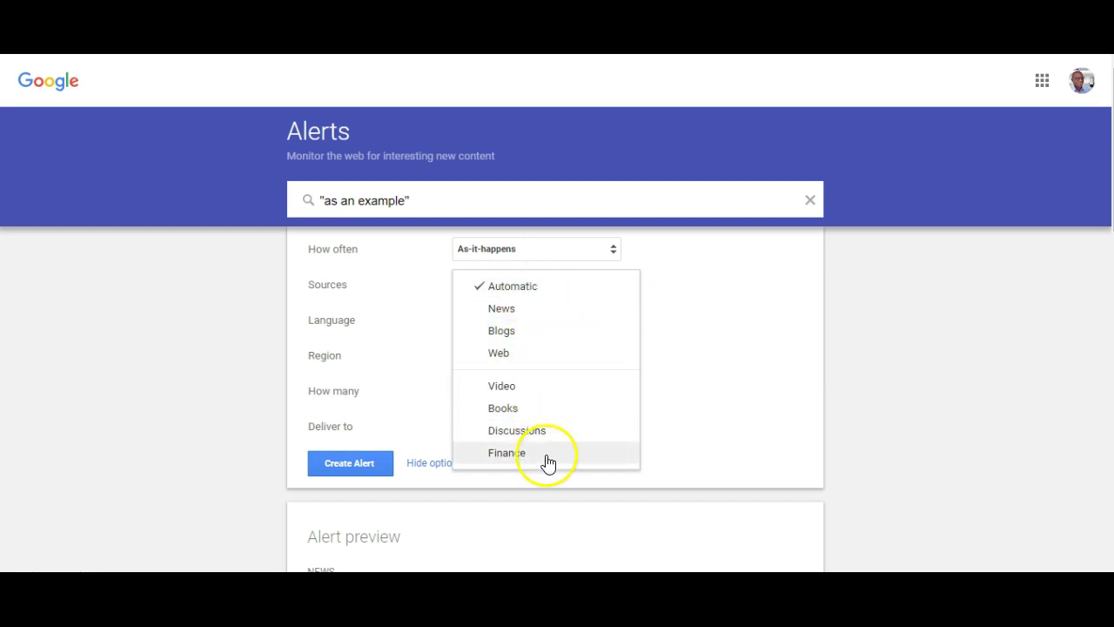
click(701, 349)
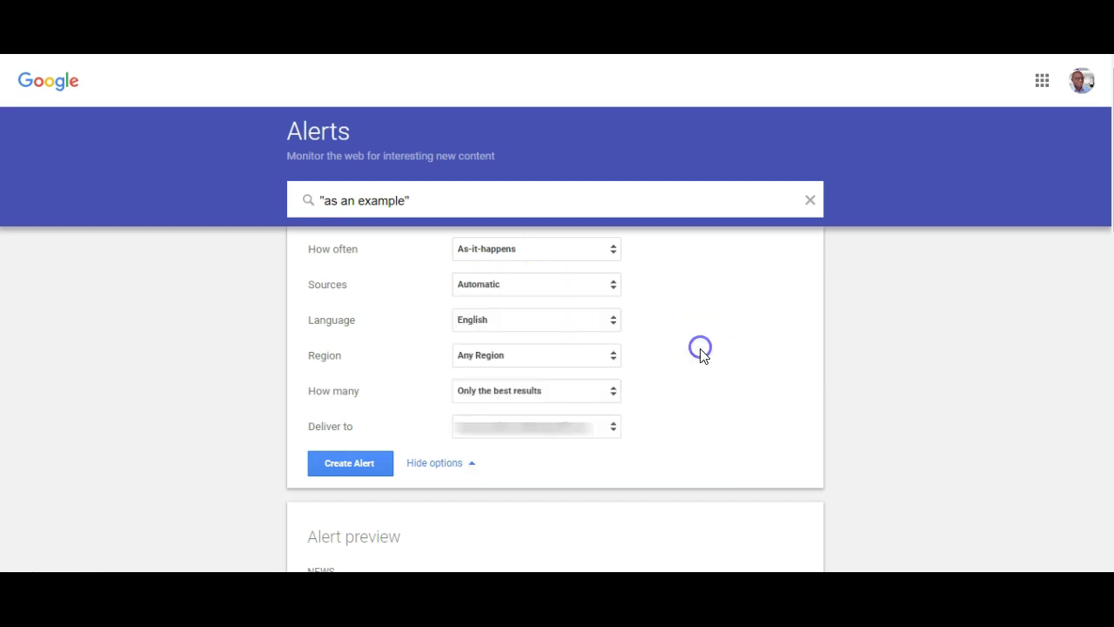
Set the alert's region to Any Region and how many results it includes to All results.
click(581, 357)
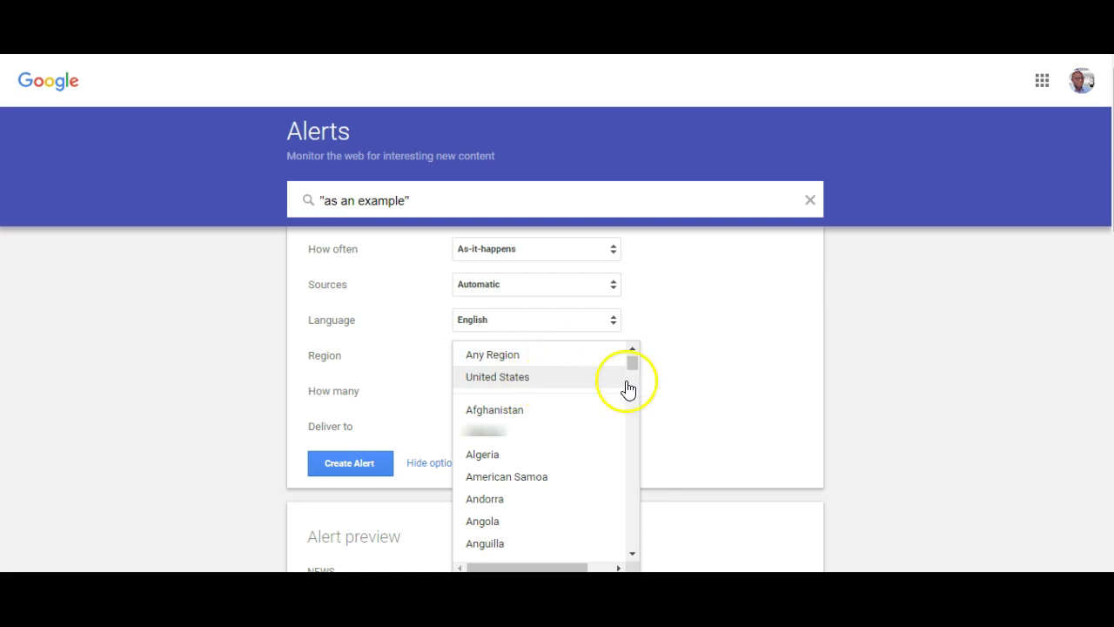
click(525, 357)
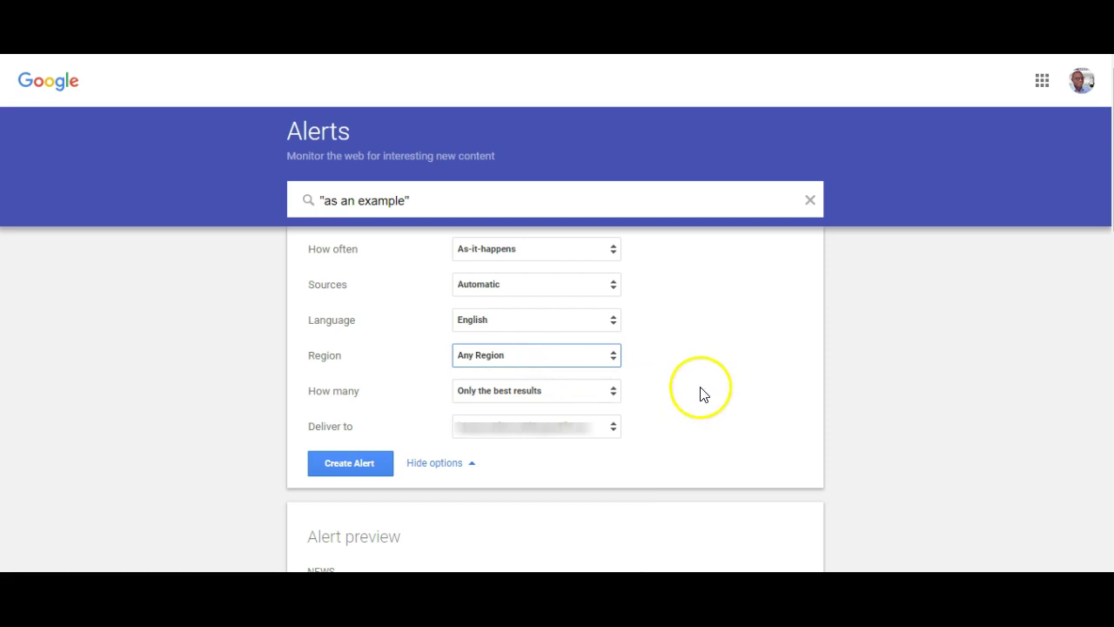
click(615, 396)
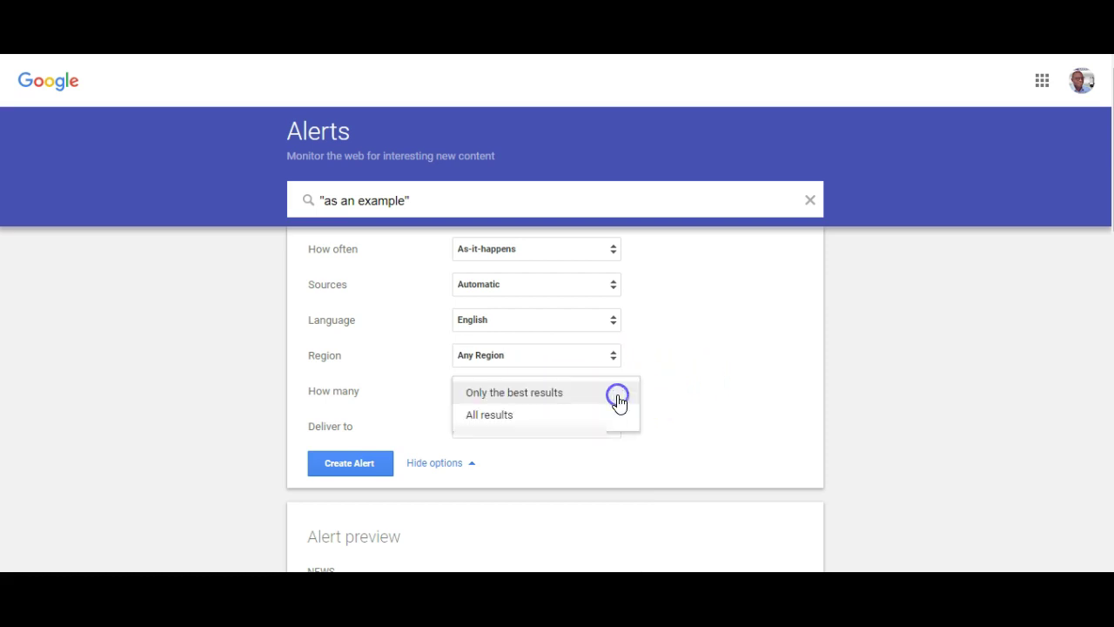
click(516, 412)
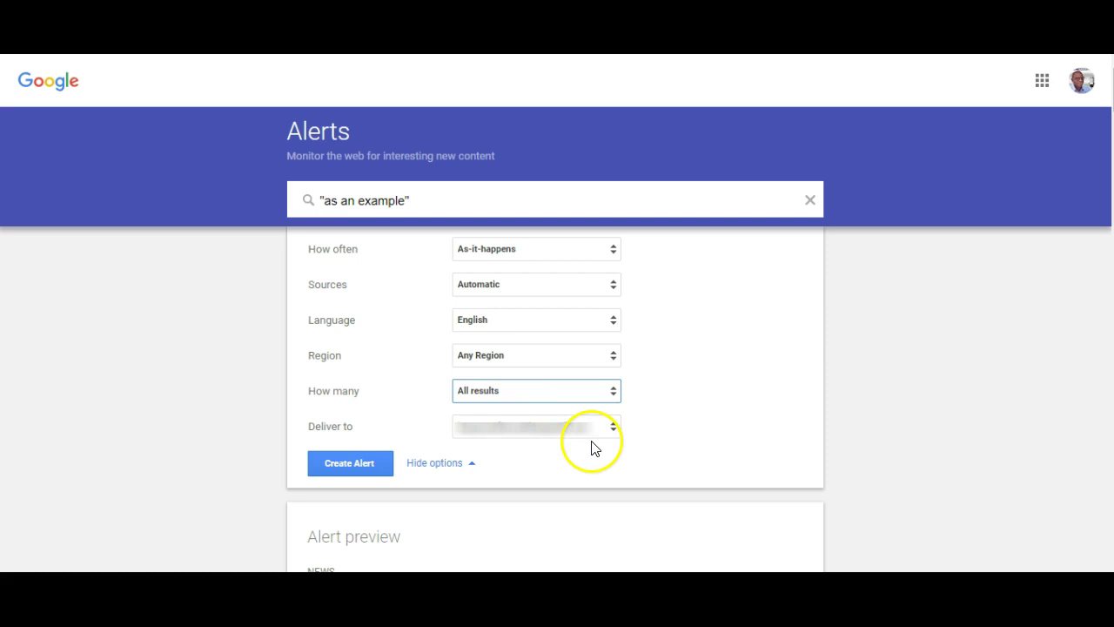
Choose the account's e-mail address as the delivery target and create the alert.
click(613, 428)
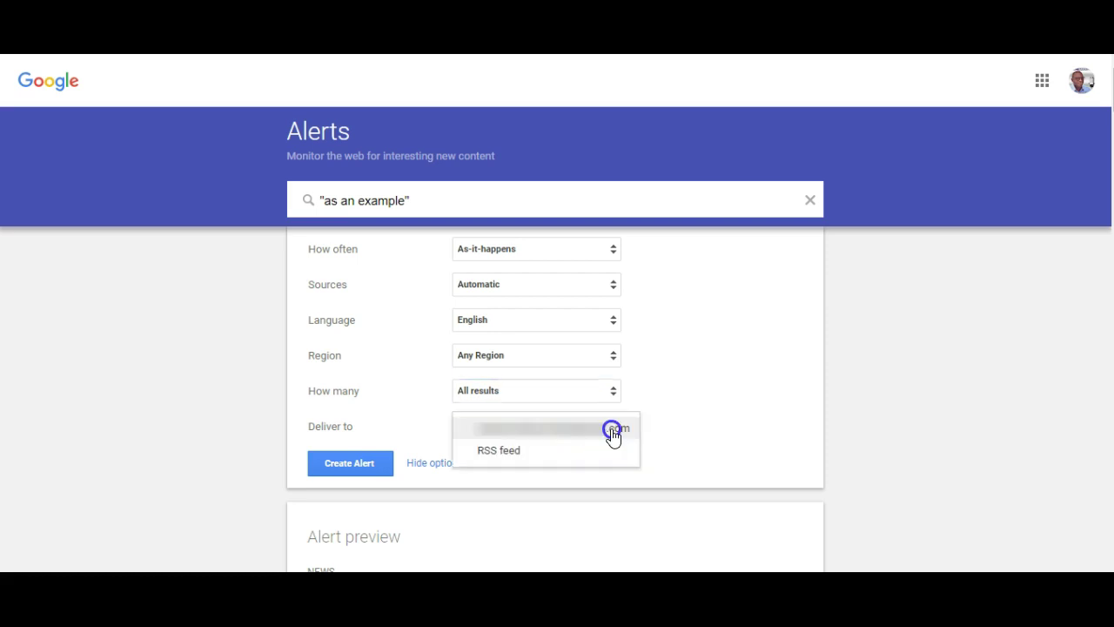
click(556, 428)
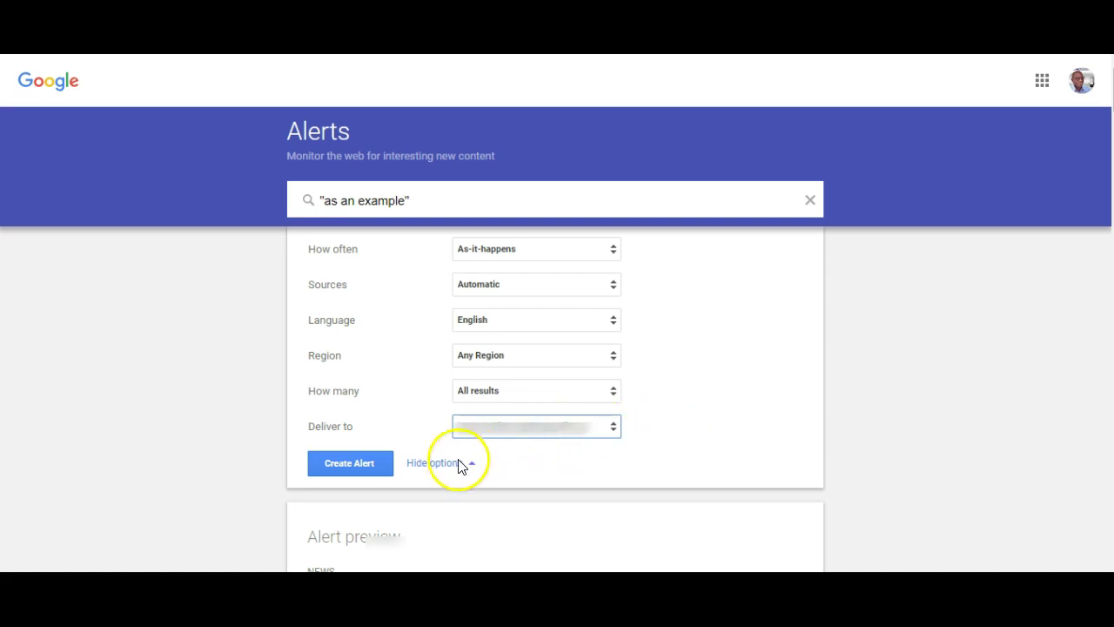
click(372, 477)
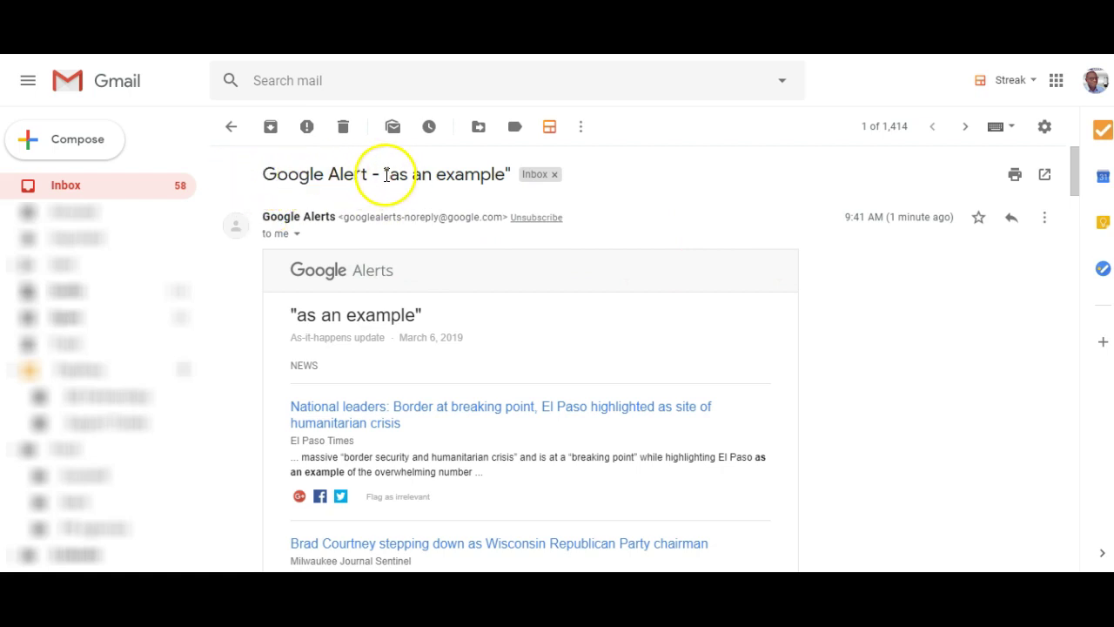
In Gmail, examine the subject and the news results of the Google Alert message for "as an example".
drag(386, 174, 513, 170)
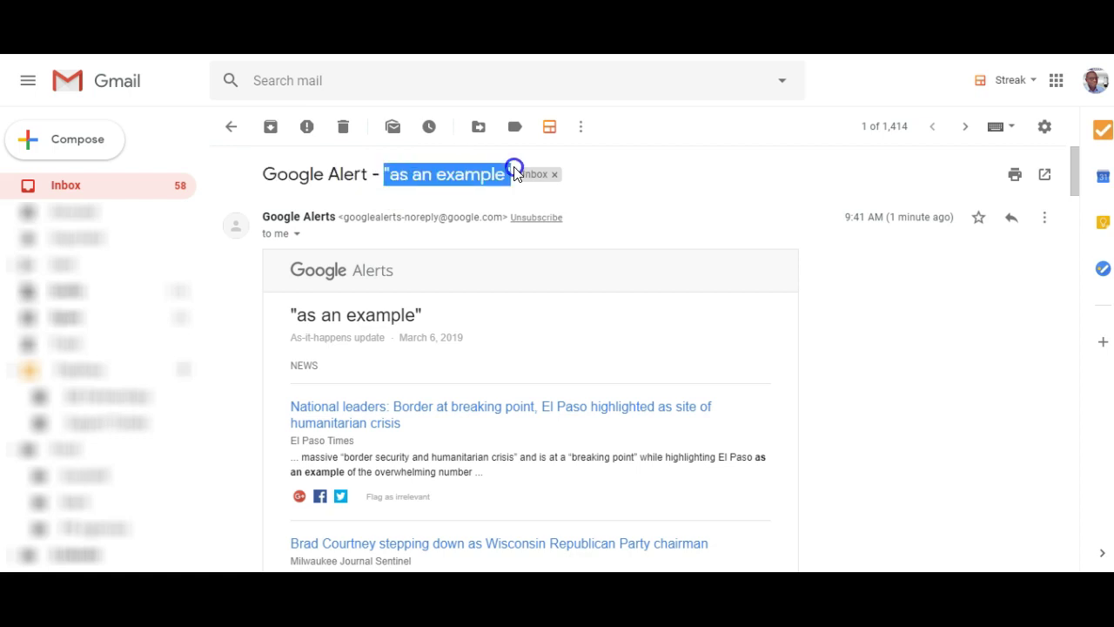
scroll(462, 256, down, 2)
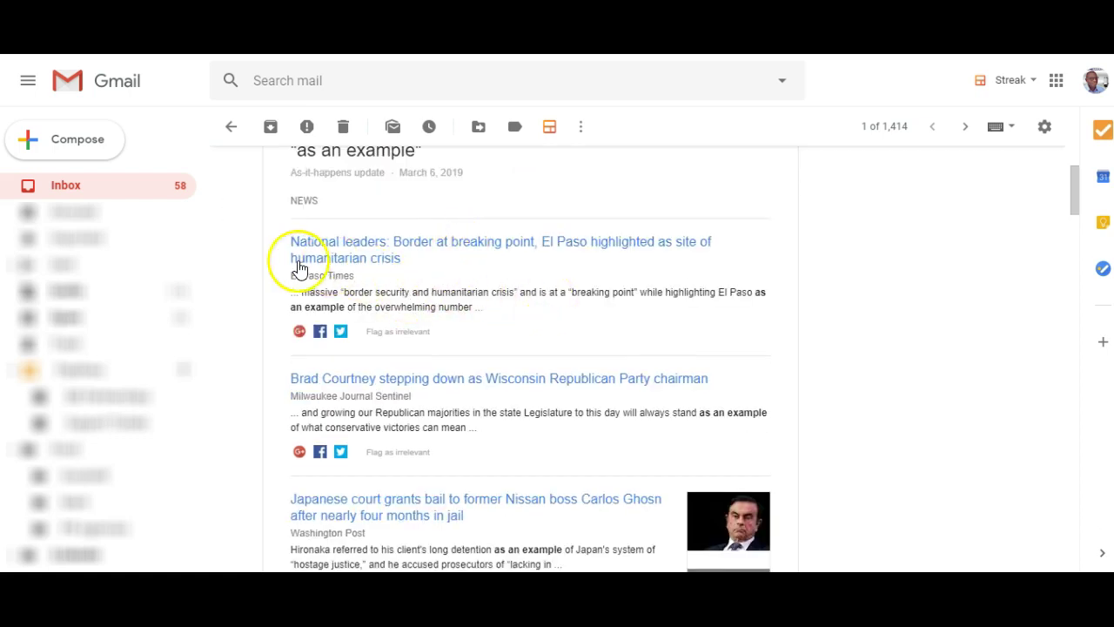
scroll(429, 298, down, 1)
scroll(429, 304, down, 3)
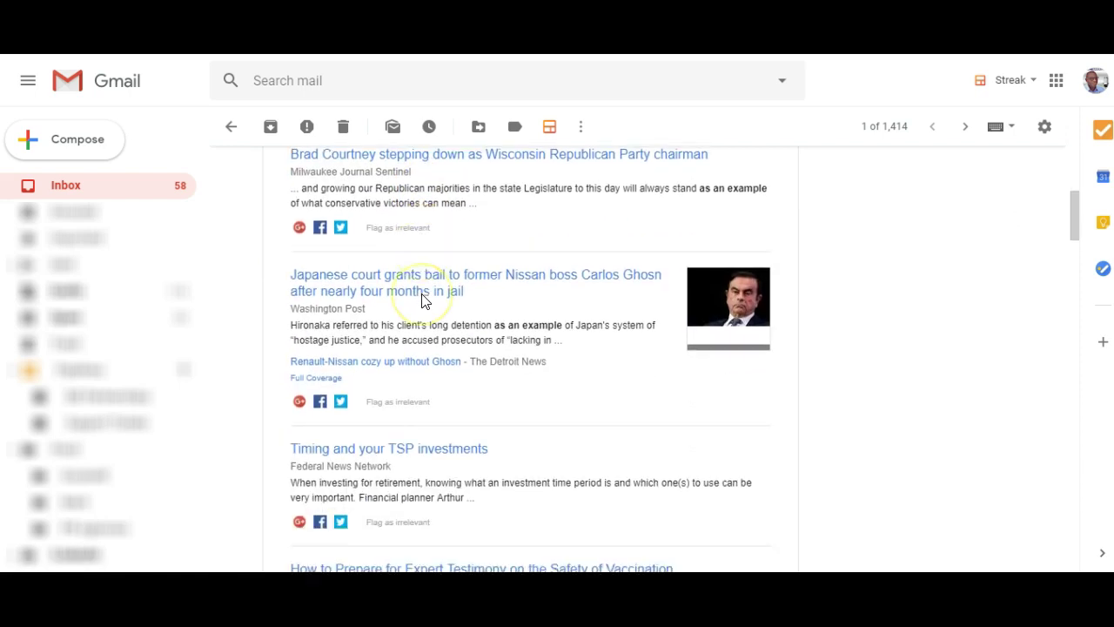
scroll(428, 318, down, 2)
click(432, 327)
scroll(435, 331, up, 6)
scroll(436, 331, up, 1)
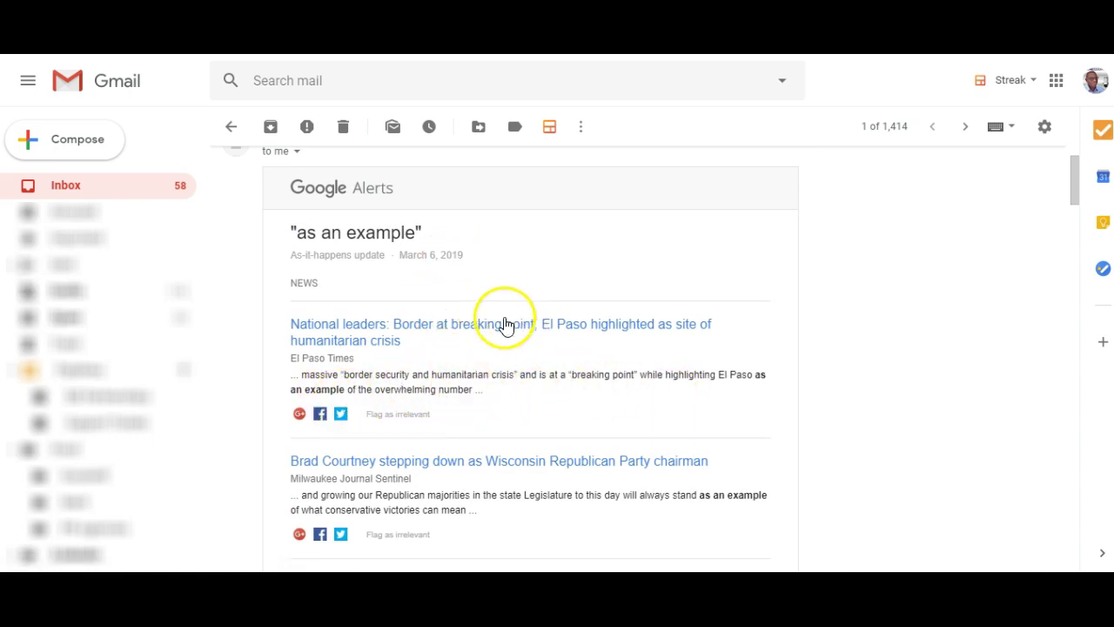
scroll(424, 330, down, 1)
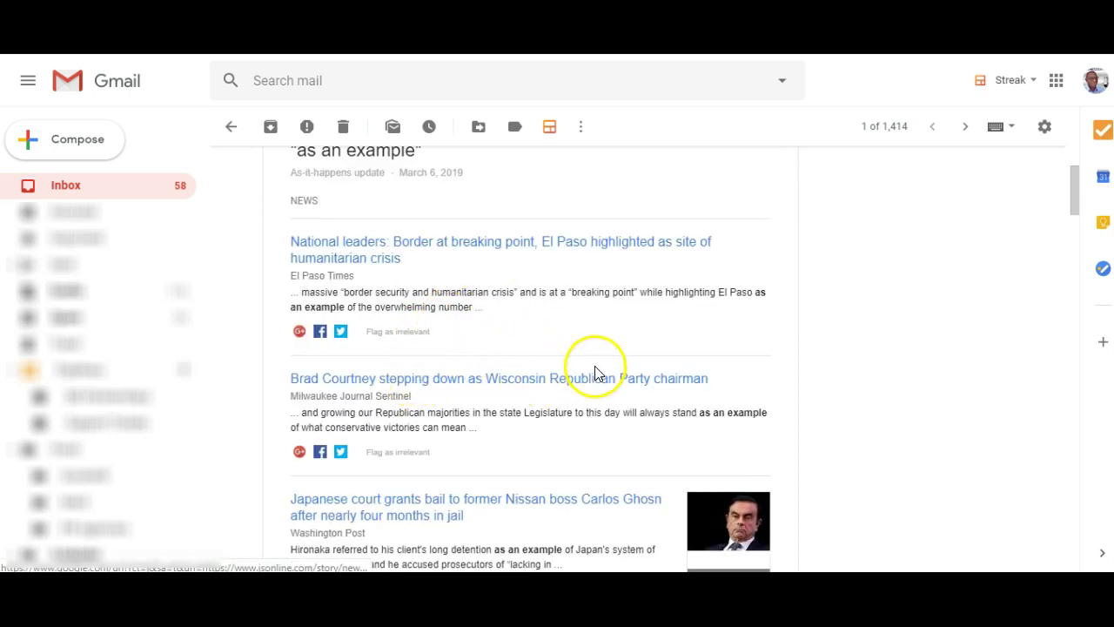
scroll(485, 392, up, 1)
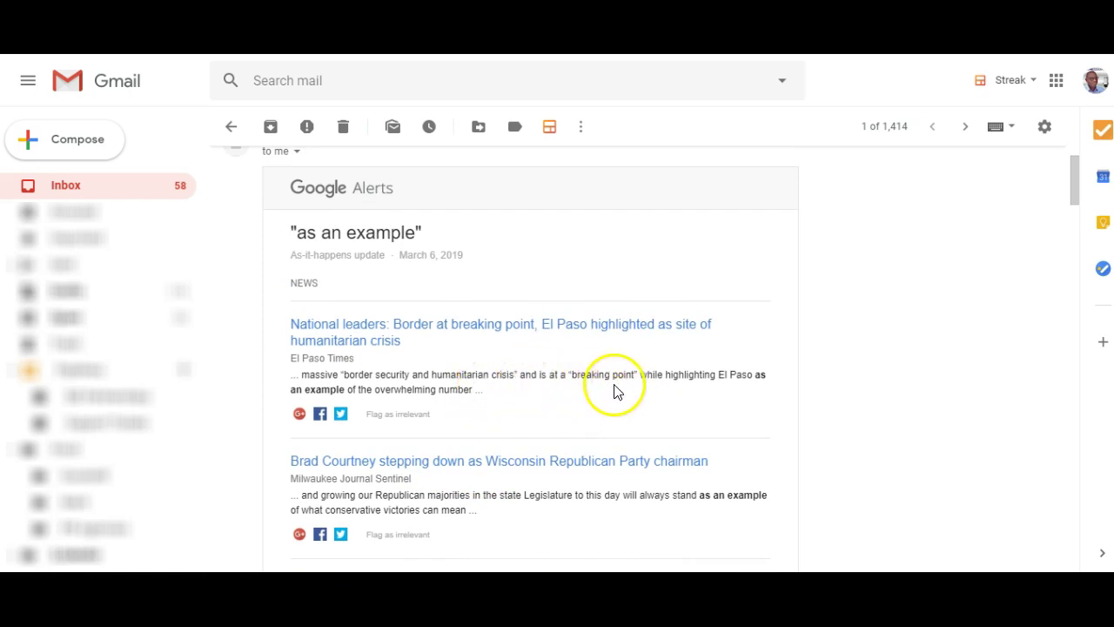
scroll(442, 407, down, 3)
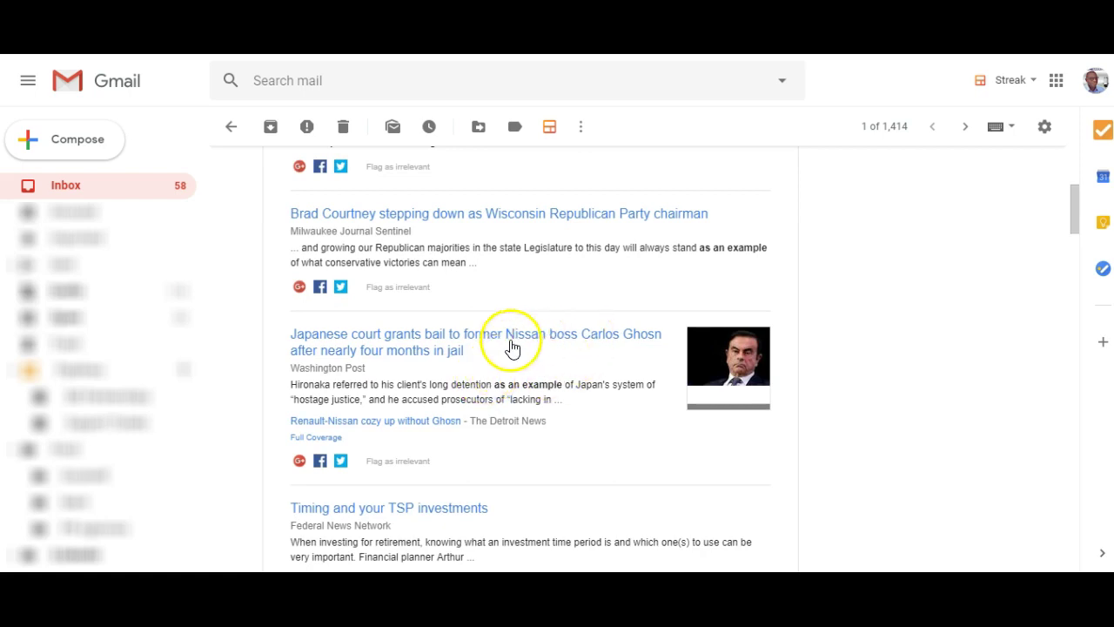
scroll(470, 361, down, 1)
scroll(440, 278, down, 1)
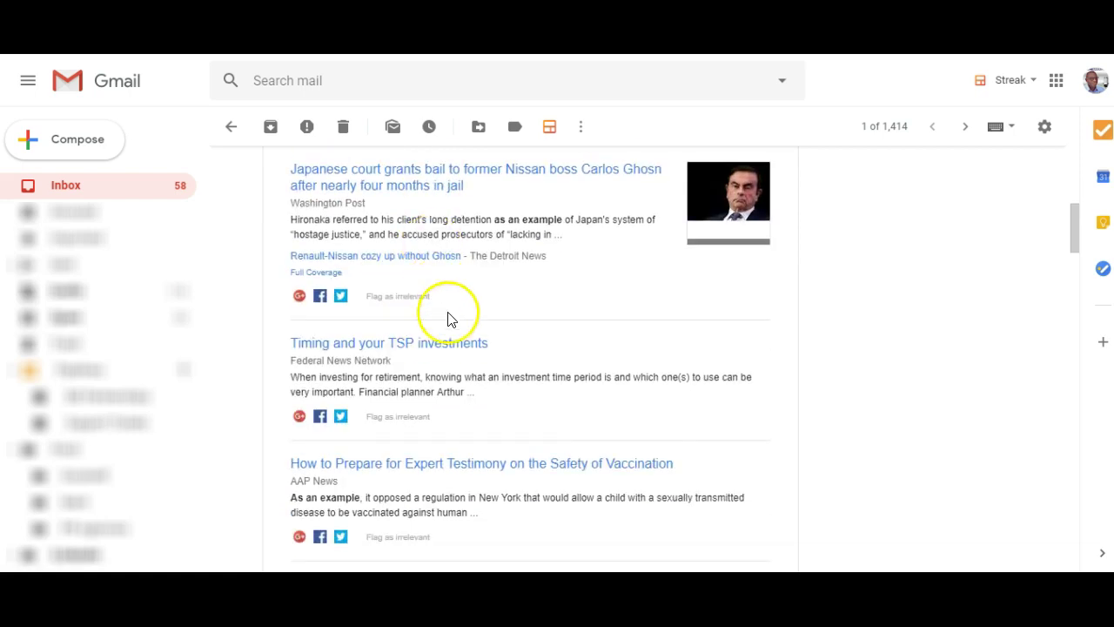
scroll(453, 352, up, 5)
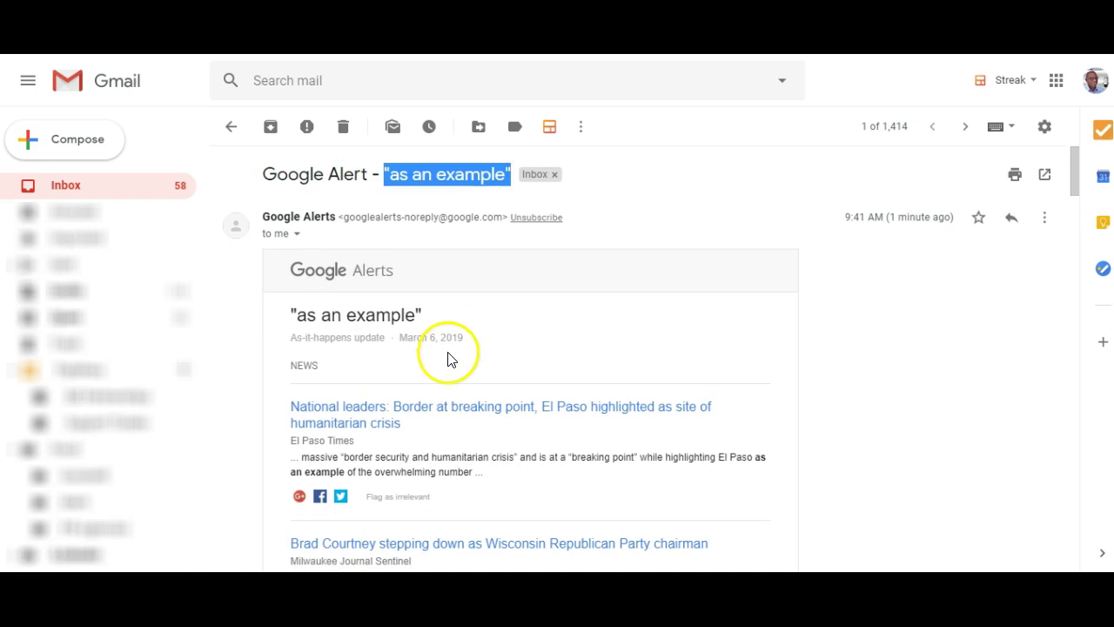
Open the El Paso Times border article from the alert message and look through it for the alert phrase.
click(418, 410)
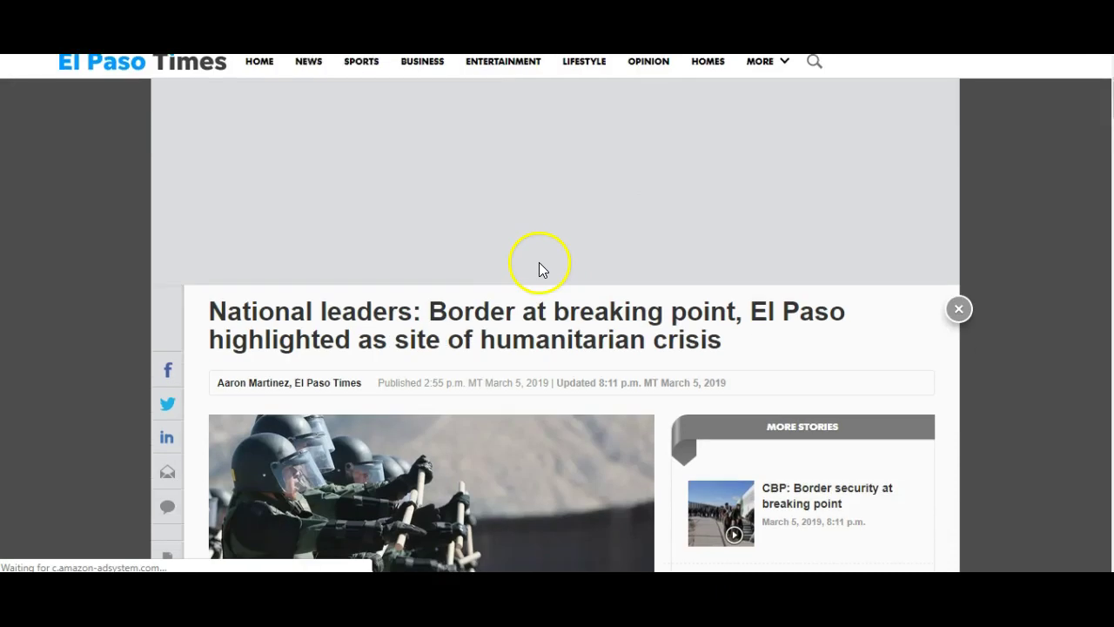
scroll(540, 265, down, 2)
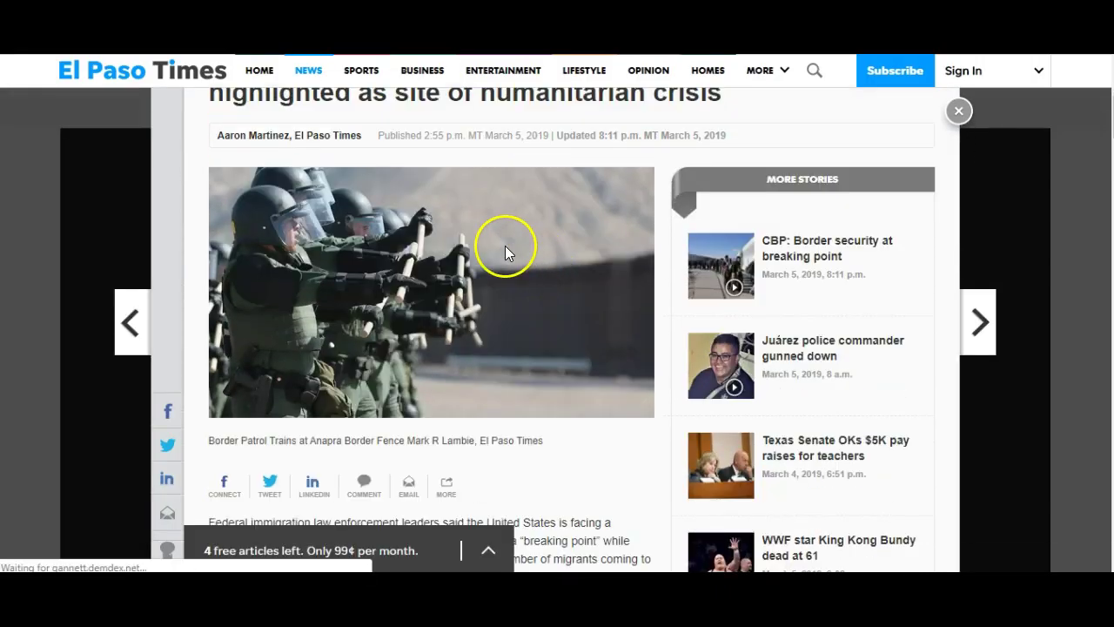
scroll(505, 245, down, 5)
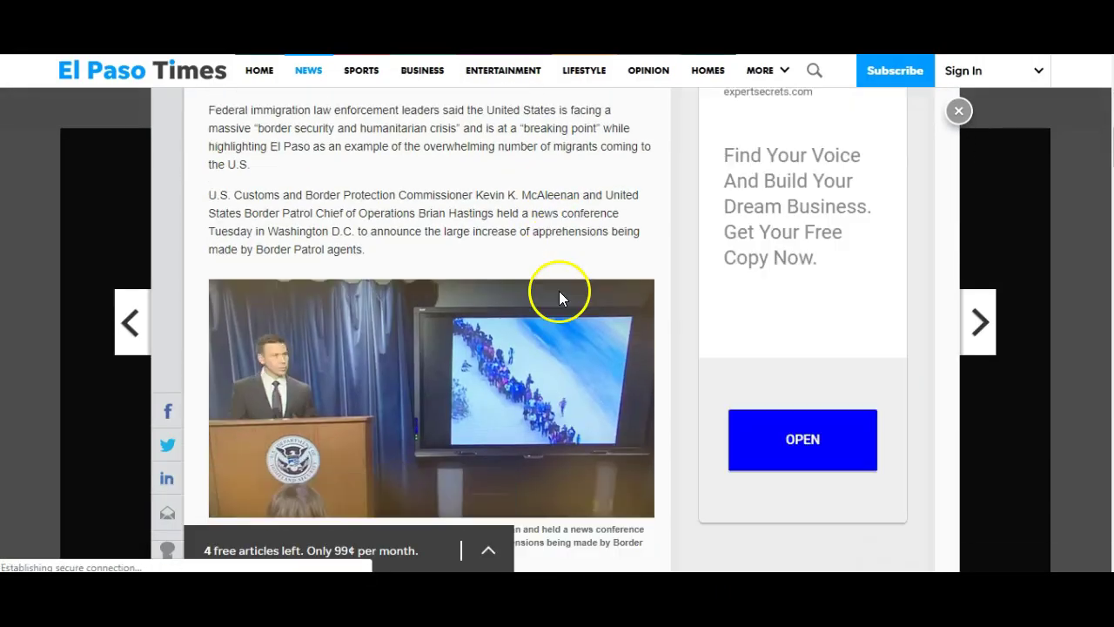
key(ctrl+f)
text(as an)
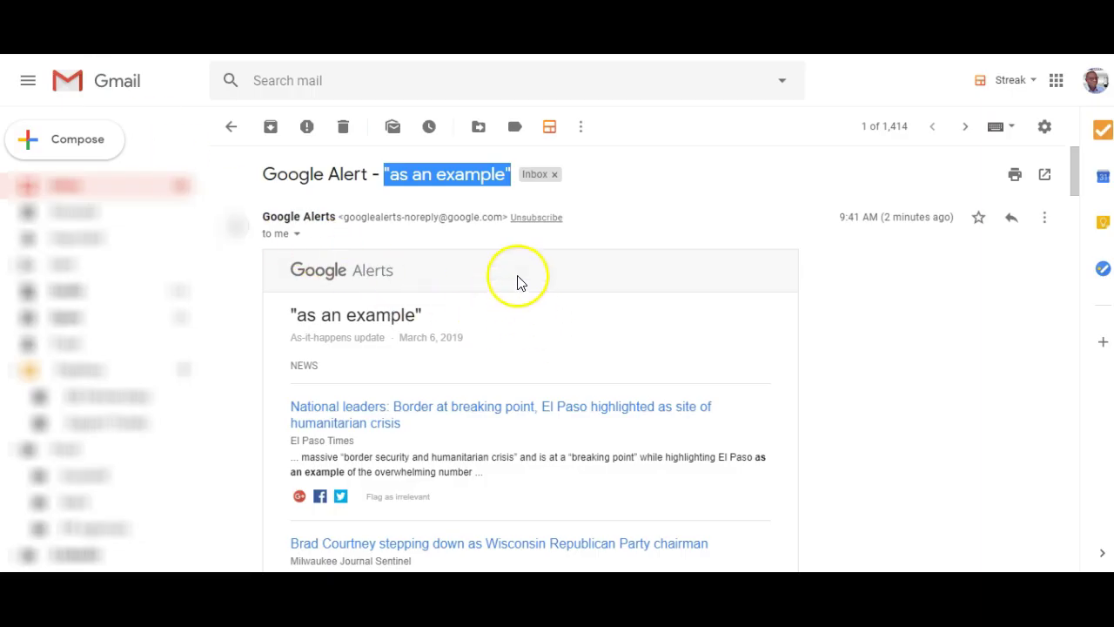
Return to the alert message in Gmail and look over the news results below the El Paso Times article.
click(519, 284)
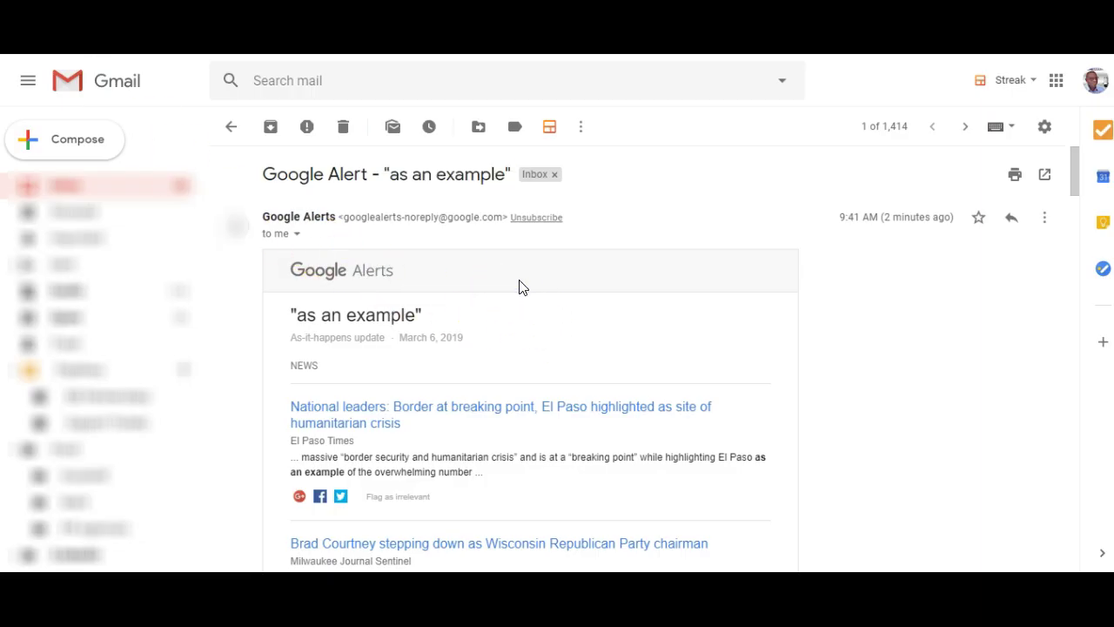
scroll(523, 287, down, 3)
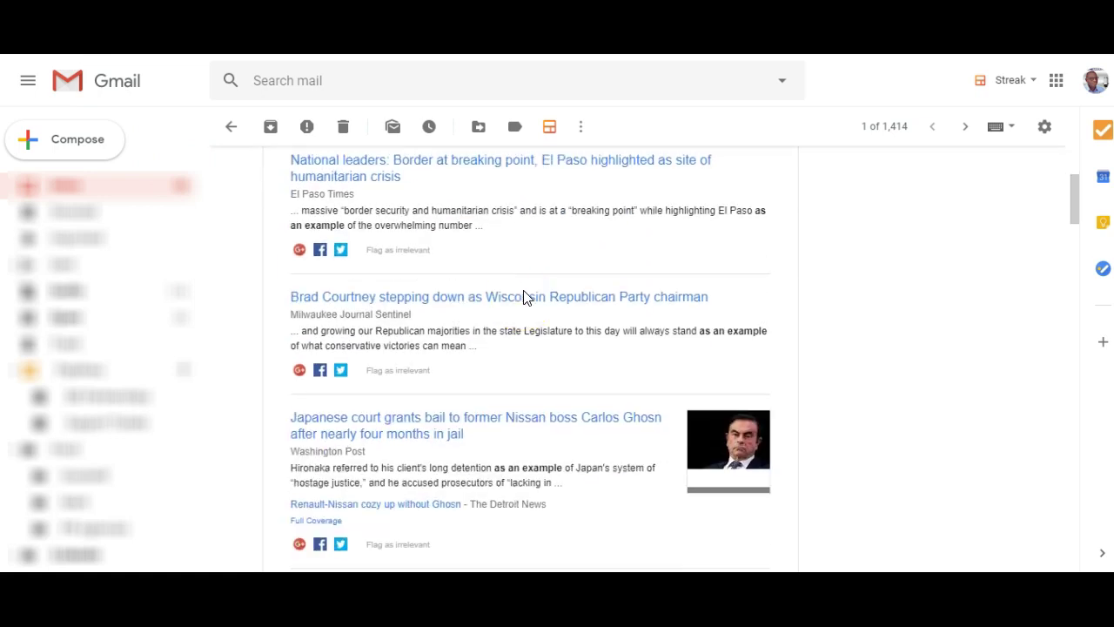
click(522, 297)
scroll(522, 315, down, 1)
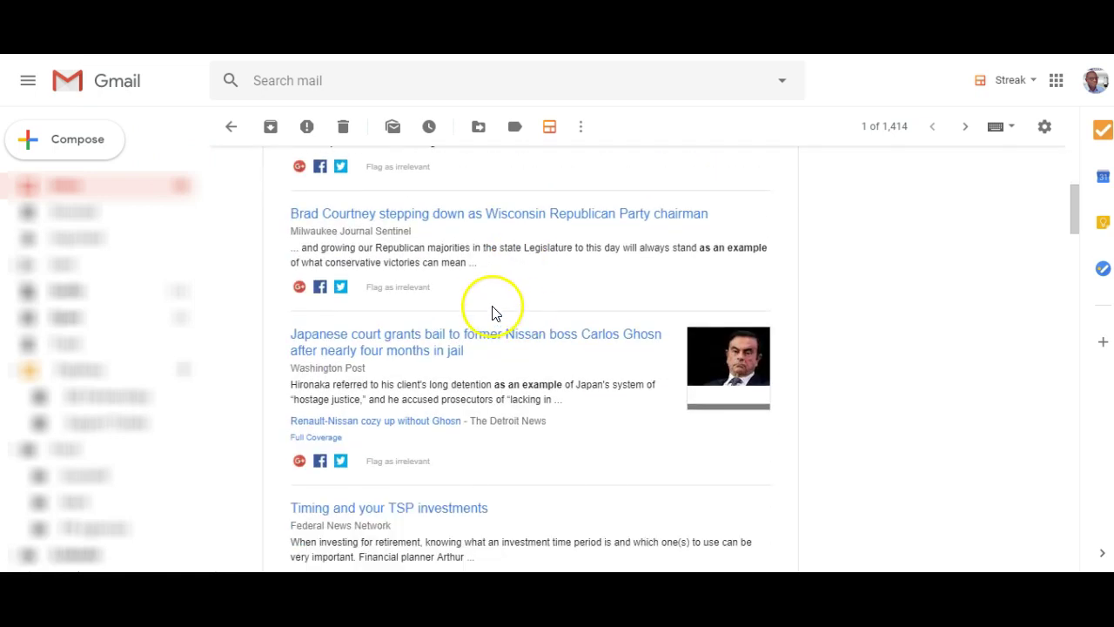